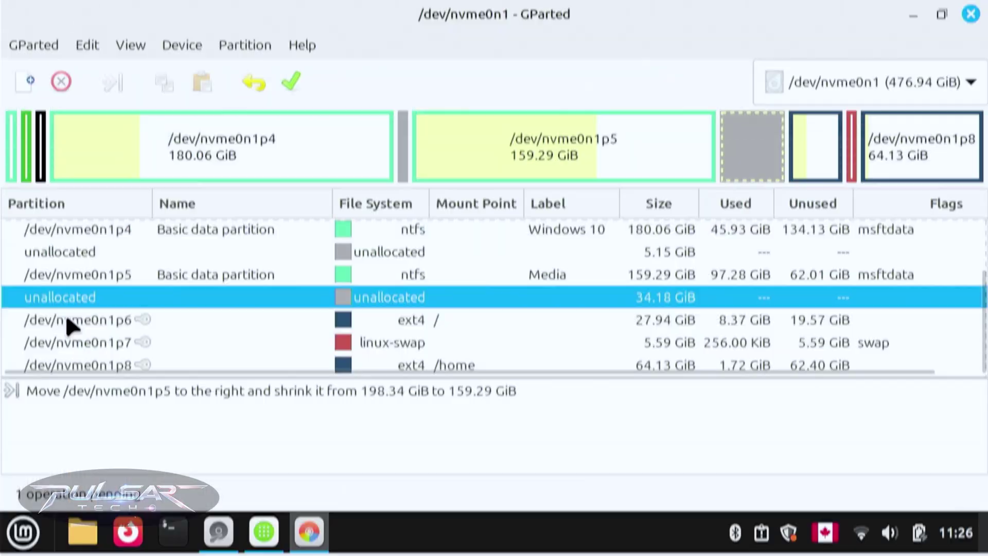
Try unmounting /dev/nvme0n1p6, dismiss the error, and keep the boot choice on Linux Mint
{"action": "left_click", "coordinate": [68, 324]}
{"action": "right_click", "coordinate": [69, 326]}
{"action": "left_click", "coordinate": [85, 326]}
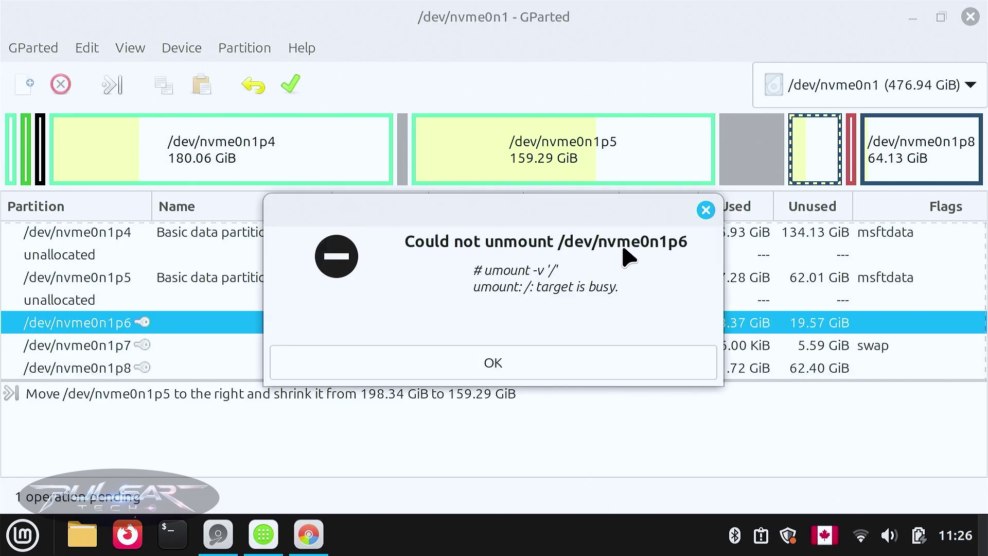
{"action": "left_click", "coordinate": [476, 377]}
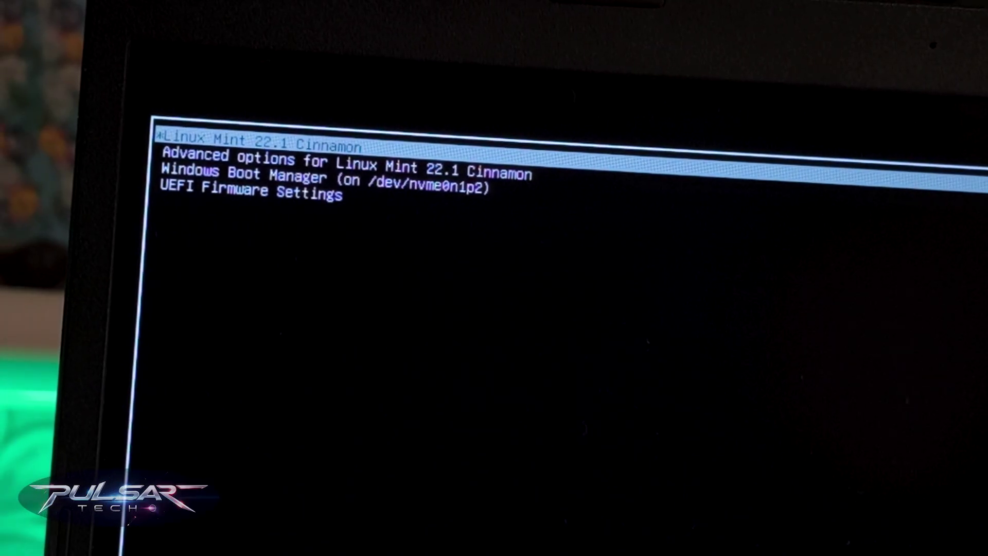
{"action": "key", "text": "Down"}
{"action": "key", "text": "Down"}
{"action": "key", "text": "Up"}
{"action": "key", "text": "Up"}
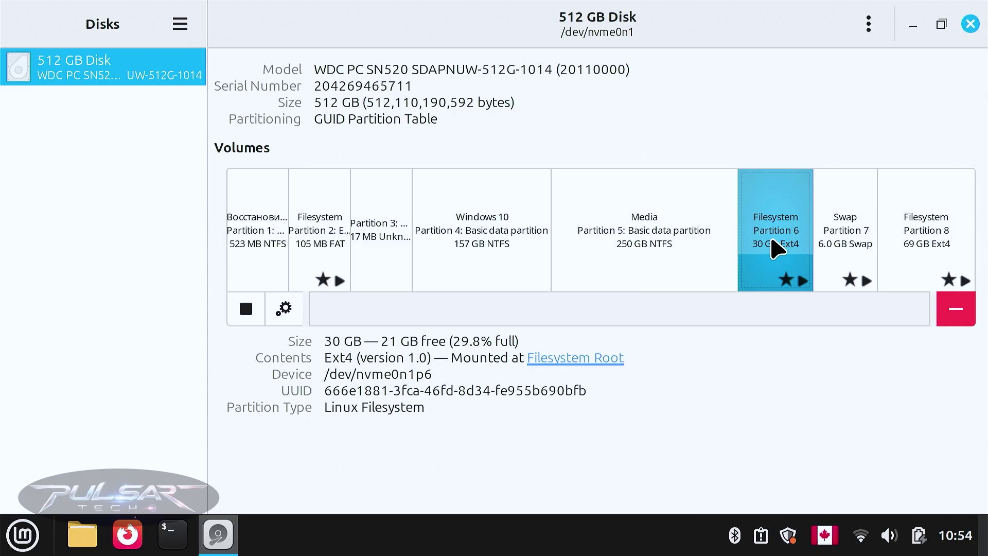
Shrink /dev/nvme0n1p5 from its start, setting the free space preceding to 3
{"action": "mouse_move", "coordinate": [382, 339]}
{"action": "left_mouse_down"}
{"action": "mouse_move", "coordinate": [412, 343]}
{"action": "mouse_move", "coordinate": [395, 344]}
{"action": "left_mouse_up"}
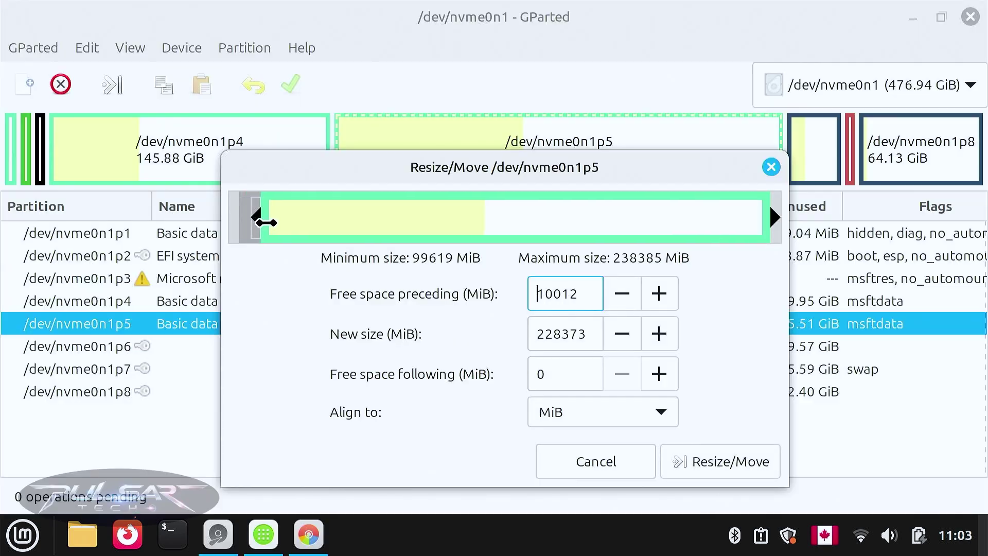
{"action": "left_click_drag", "start_coordinate": [266, 223], "coordinate": [312, 221]}
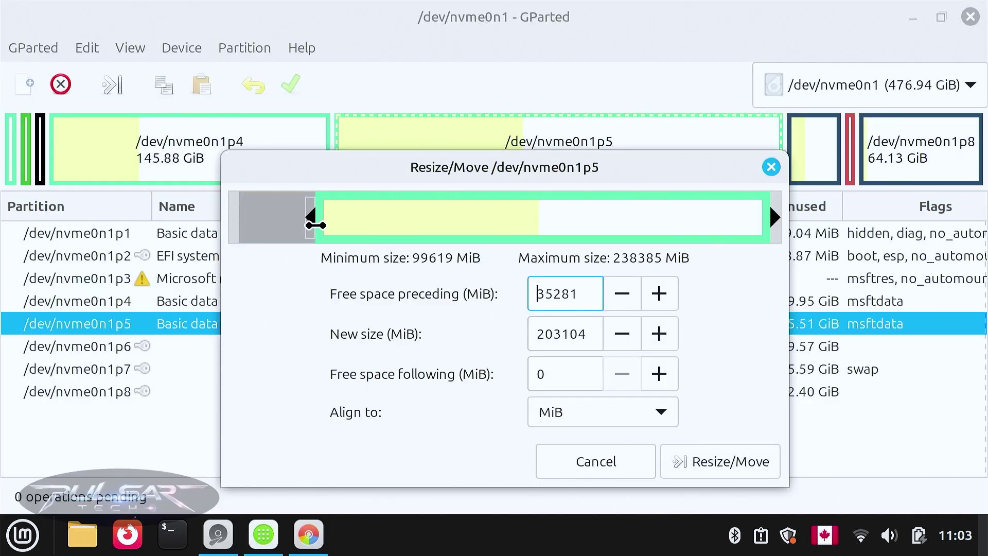
{"action": "left_click_drag", "start_coordinate": [584, 295], "coordinate": [531, 295]}
{"action": "type", "text": "3"}
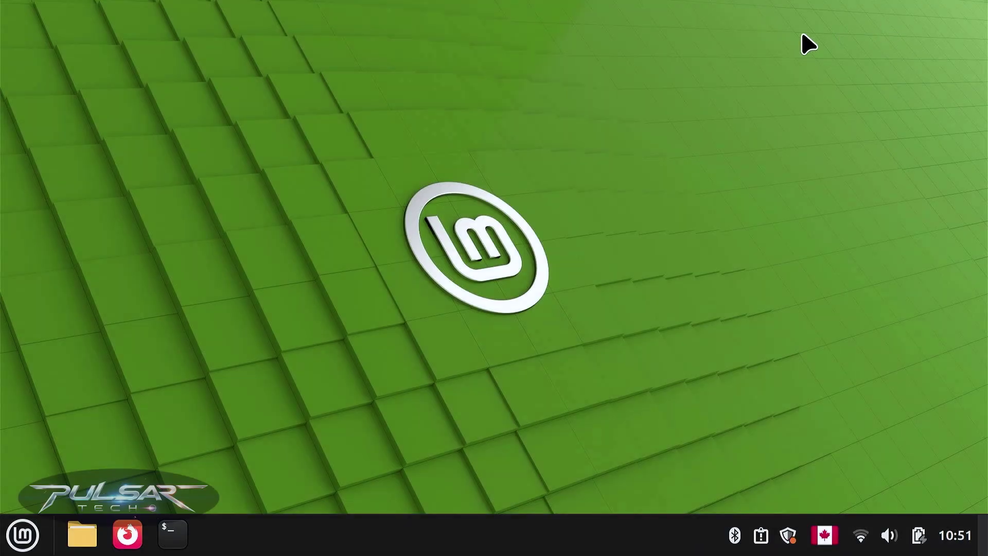
Search the Mint menu for 'disk' and launch the Disks application
{"action": "left_click", "coordinate": [29, 546]}
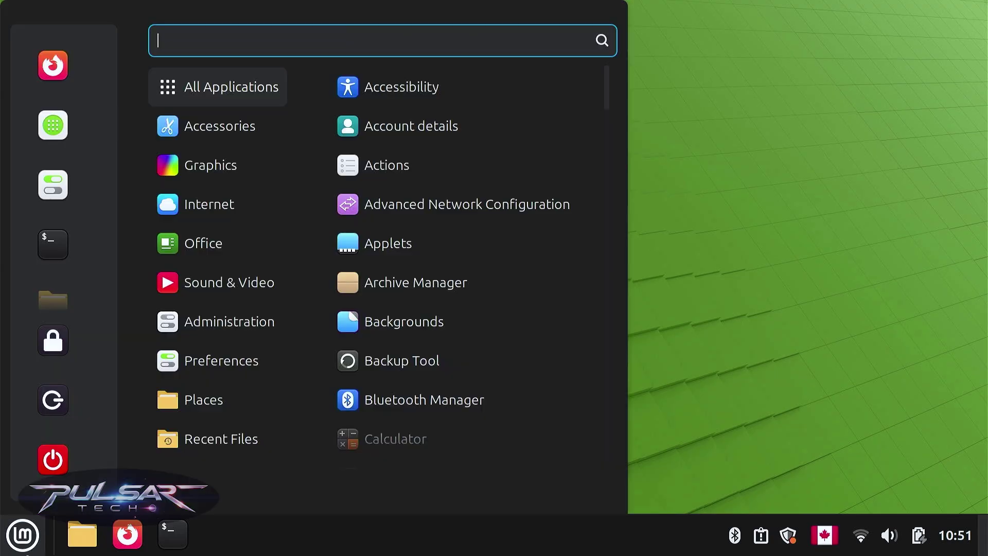
{"action": "type", "text": "disk"}
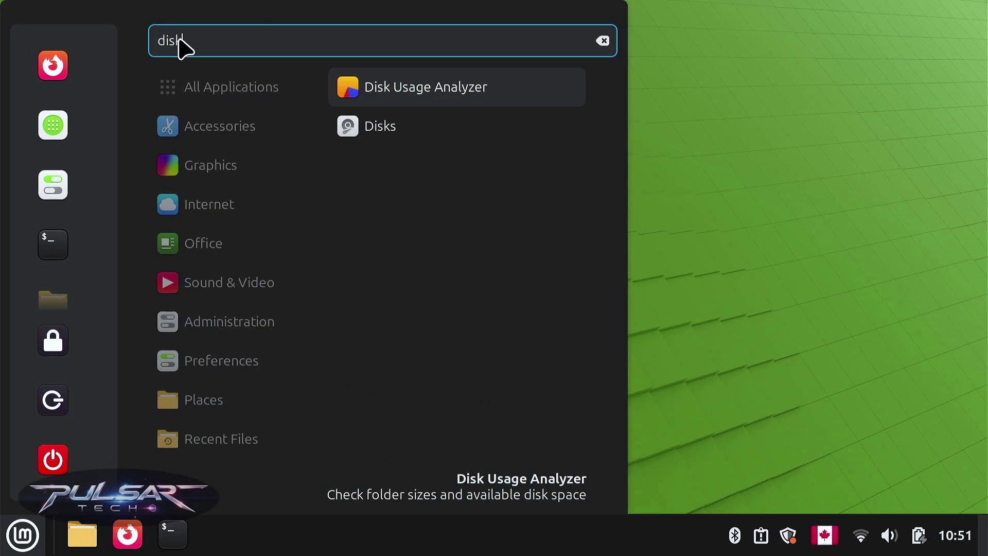
{"action": "left_click", "coordinate": [384, 136]}
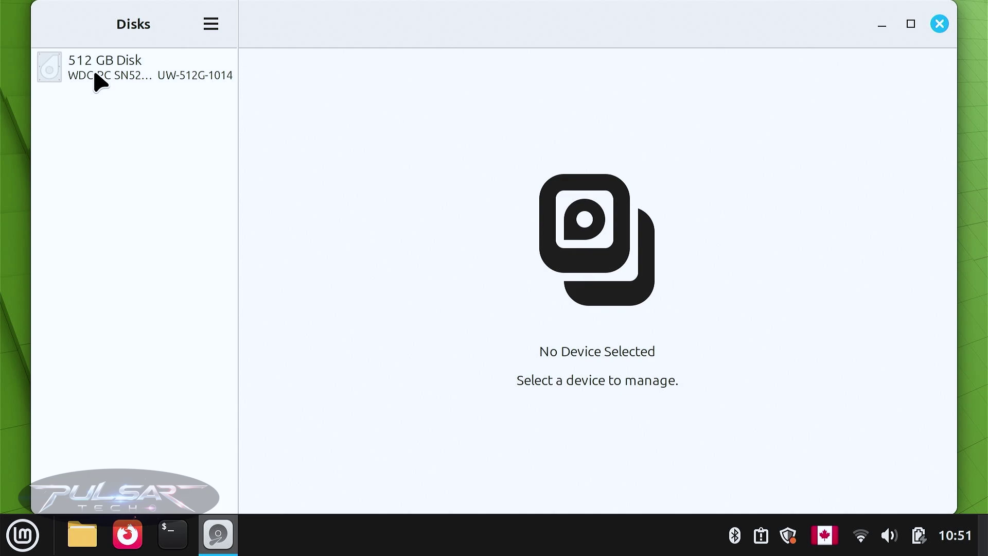
Select the 512 GB disk, note its GUID Partition Table, maximize, and read Partition 1's Windows Recovery Environment type
{"action": "left_click", "coordinate": [99, 81]}
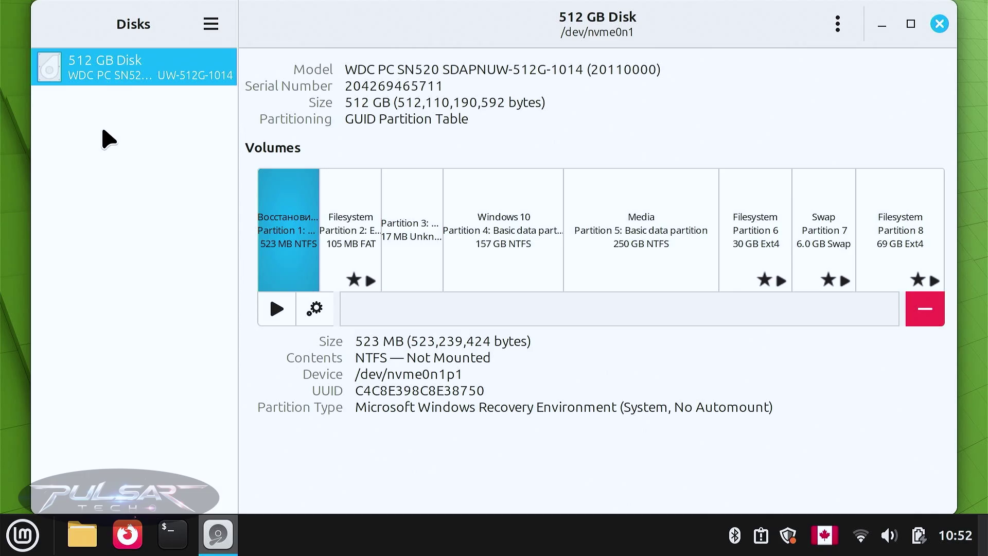
{"action": "left_click_drag", "start_coordinate": [344, 119], "coordinate": [474, 120]}
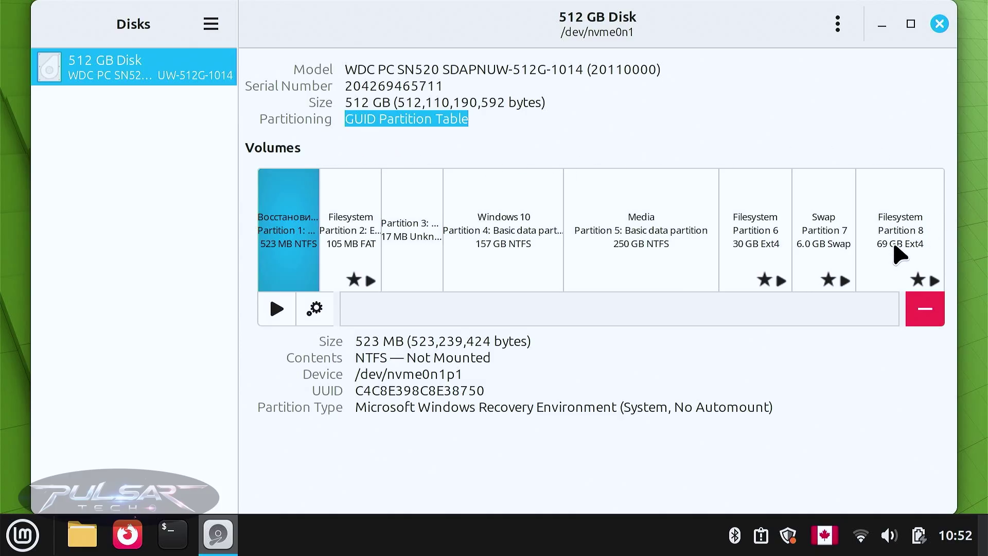
{"action": "left_click", "coordinate": [351, 121]}
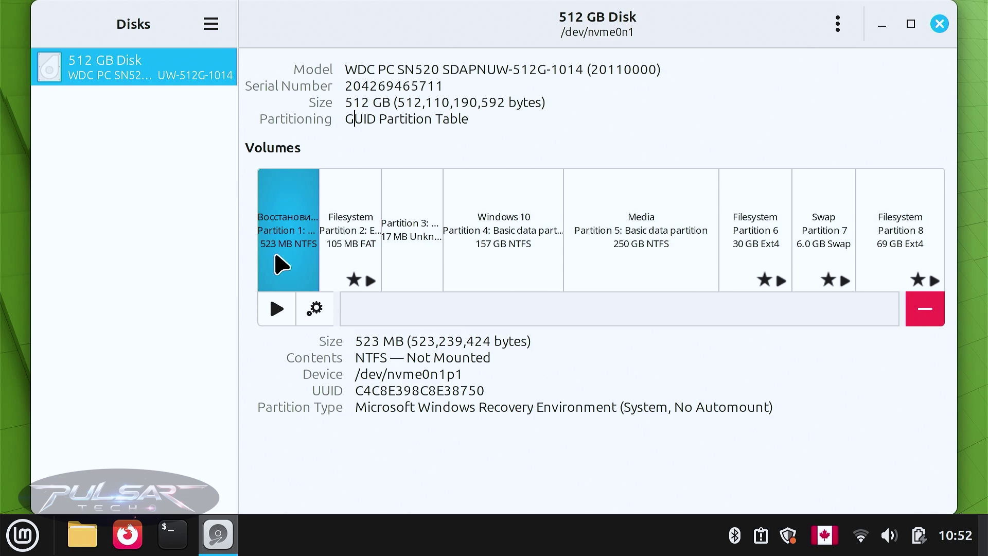
{"action": "key", "text": "super+Up"}
{"action": "left_click_drag", "start_coordinate": [324, 407], "coordinate": [587, 413]}
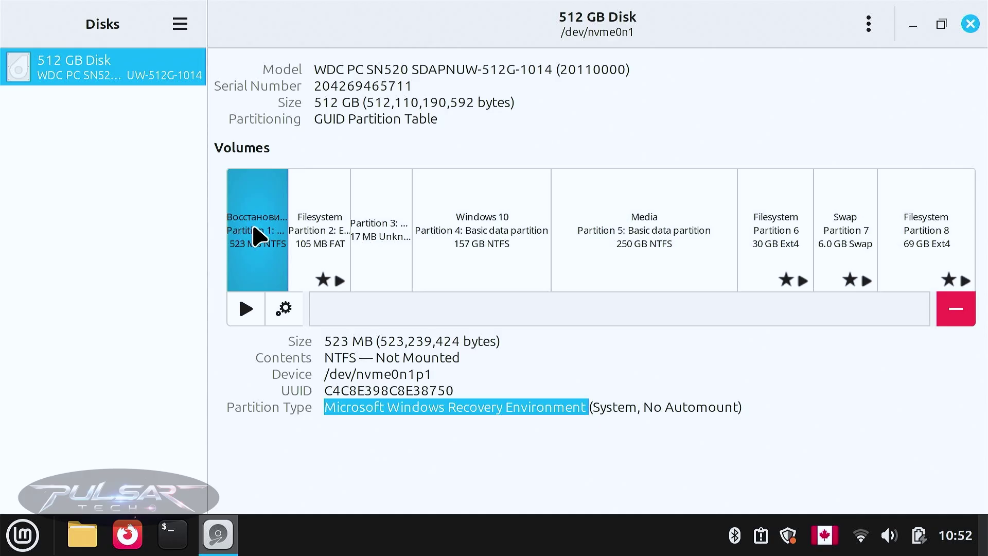
Review Partition 2 (105 MB EFI System) and Partition 3 (Microsoft Reserved), then show Windows 10 Partition 4
{"action": "left_click", "coordinate": [324, 240]}
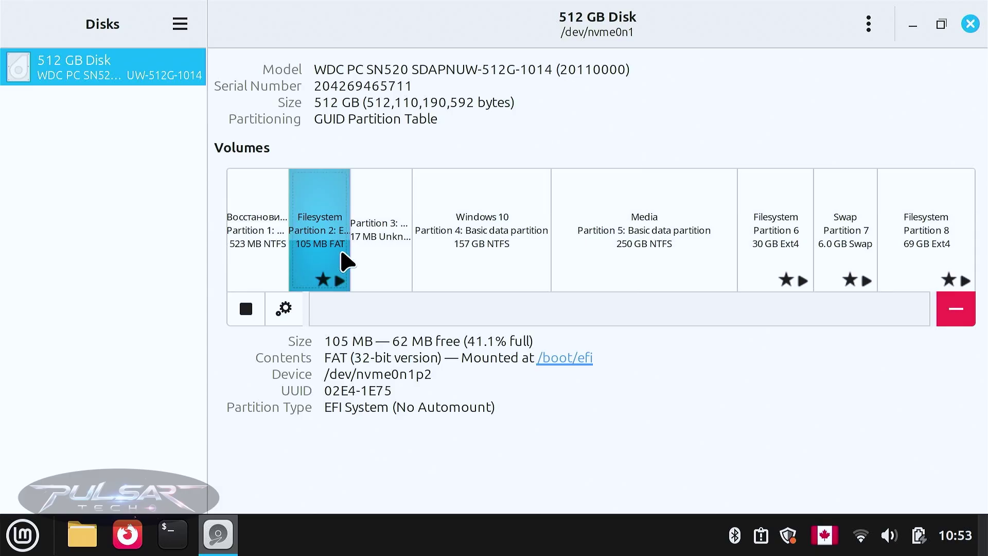
{"action": "left_click_drag", "start_coordinate": [326, 408], "coordinate": [508, 408]}
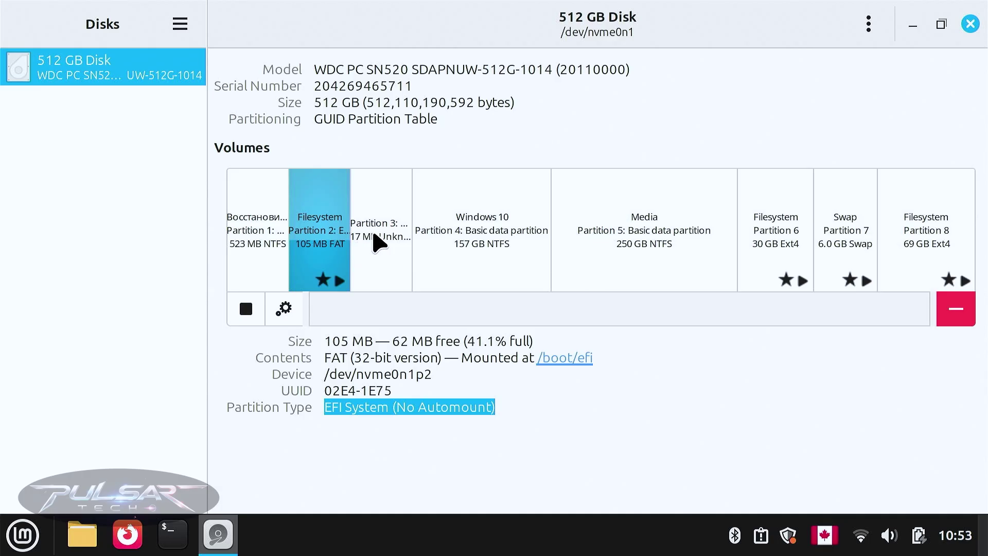
{"action": "left_click", "coordinate": [379, 243]}
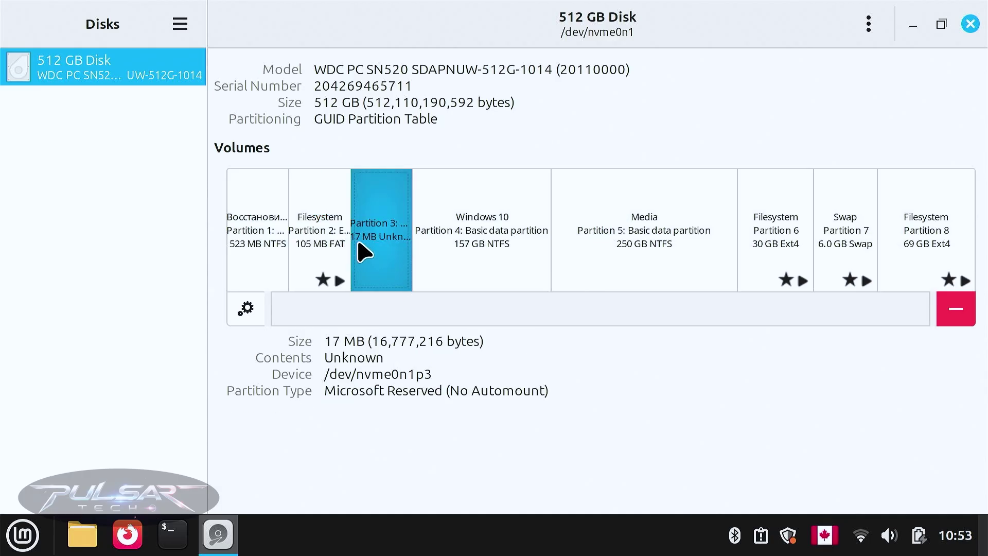
{"action": "left_click_drag", "start_coordinate": [325, 393], "coordinate": [544, 393]}
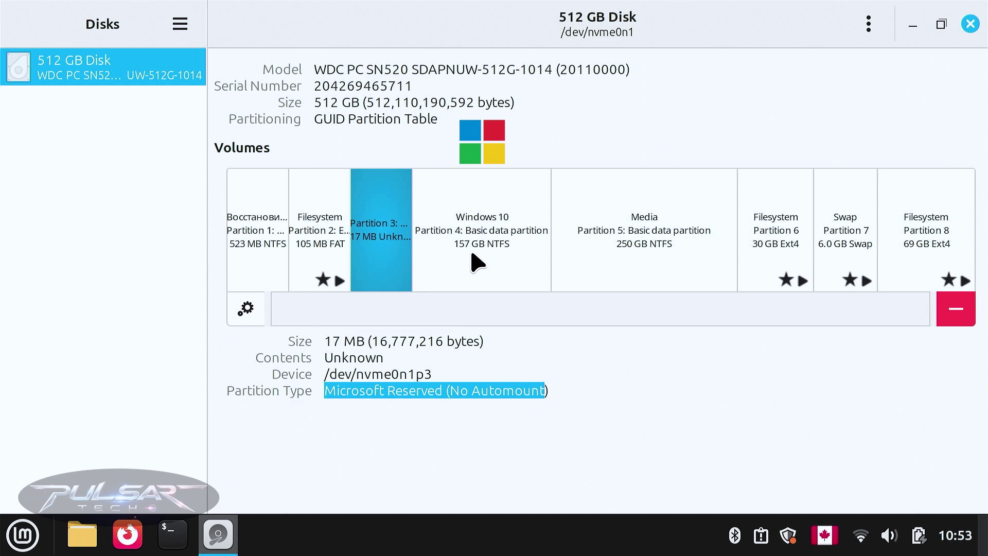
{"action": "left_click", "coordinate": [477, 263]}
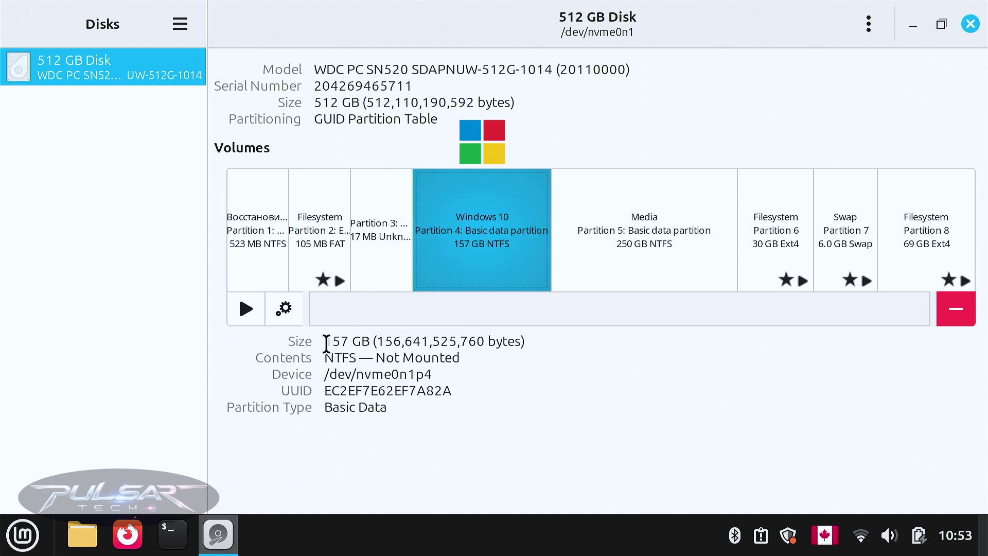
Note the Windows 10 size and the 250 GB Media partition, then show ext4 Partition 6
{"action": "left_click_drag", "start_coordinate": [326, 341], "coordinate": [343, 341]}
{"action": "left_click", "coordinate": [623, 245]}
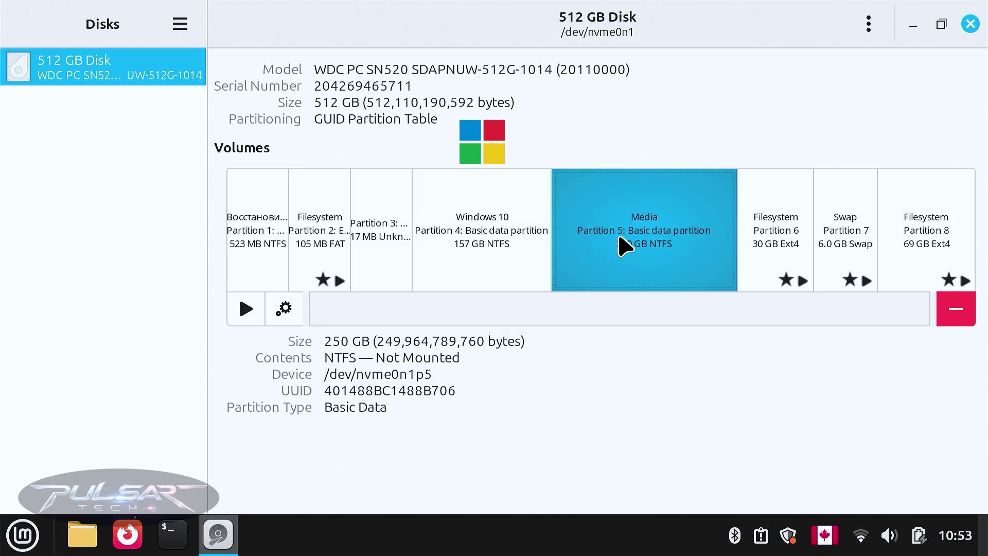
{"action": "left_click_drag", "start_coordinate": [326, 340], "coordinate": [368, 340]}
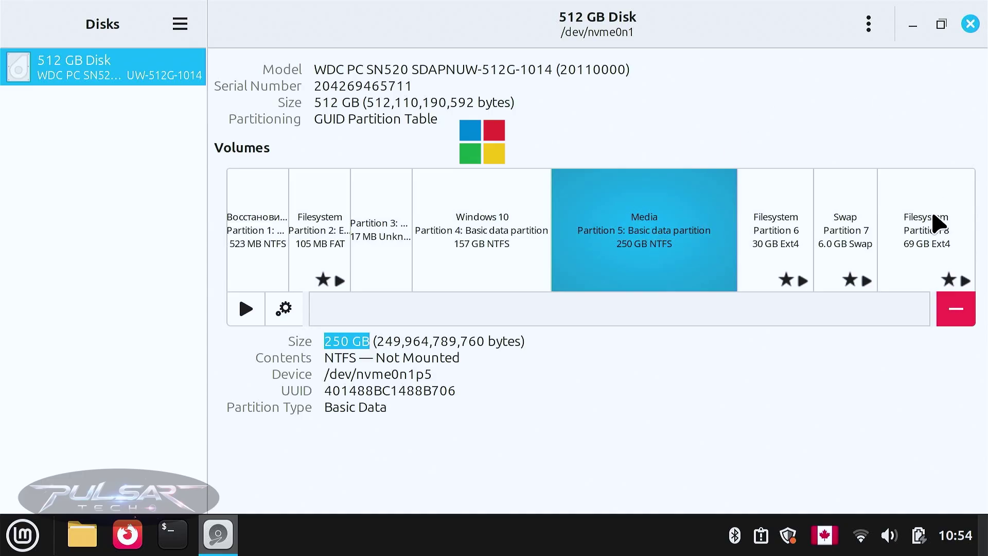
{"action": "left_click", "coordinate": [783, 243]}
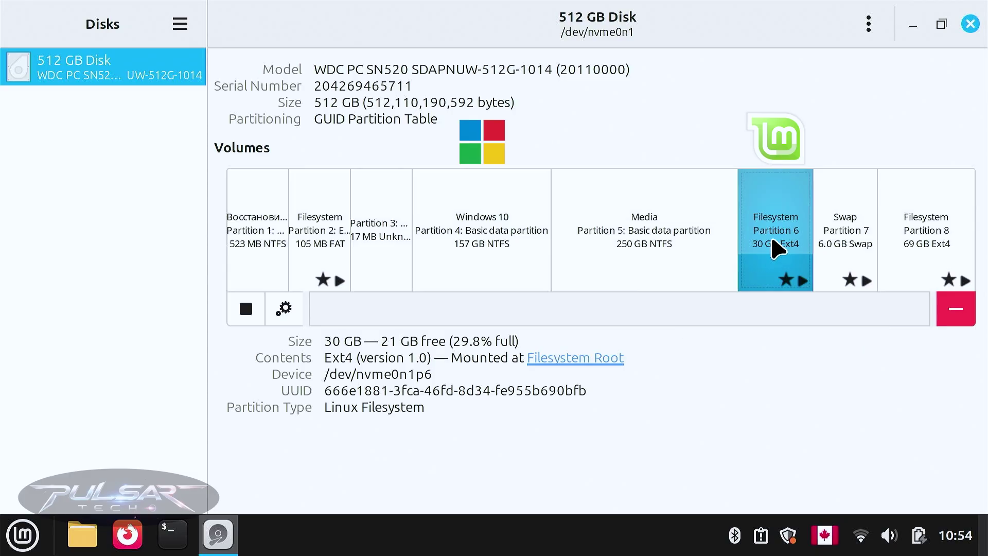
Note Partition 6's 21 GB free, 30 GB size and Linux Filesystem type
{"action": "double_click", "coordinate": [382, 336]}
{"action": "double_click", "coordinate": [332, 342]}
{"action": "left_click_drag", "start_coordinate": [324, 407], "coordinate": [489, 422]}
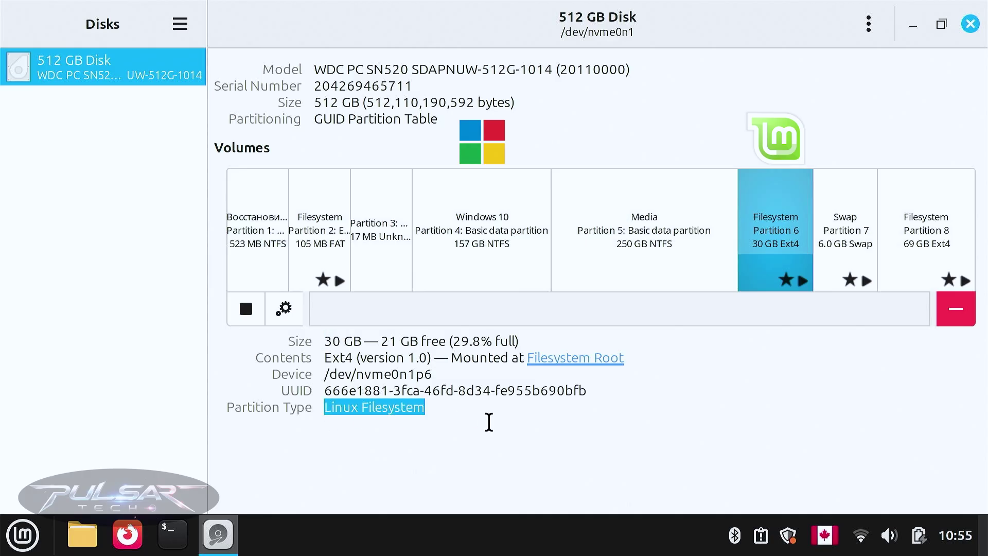
View the swap Partition 7, then Partition 8, confirming it is mounted at /home
{"action": "left_click", "coordinate": [844, 230]}
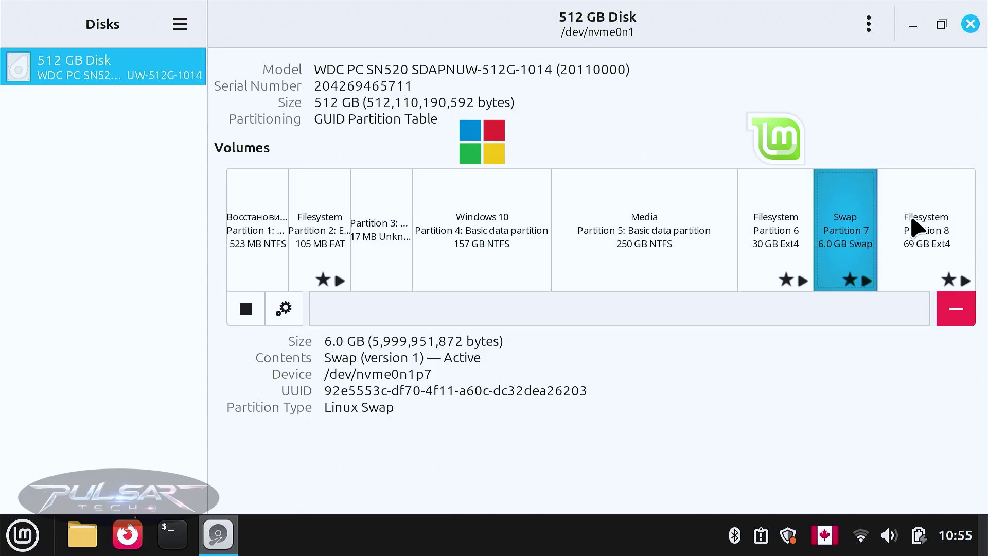
{"action": "left_click", "coordinate": [931, 226]}
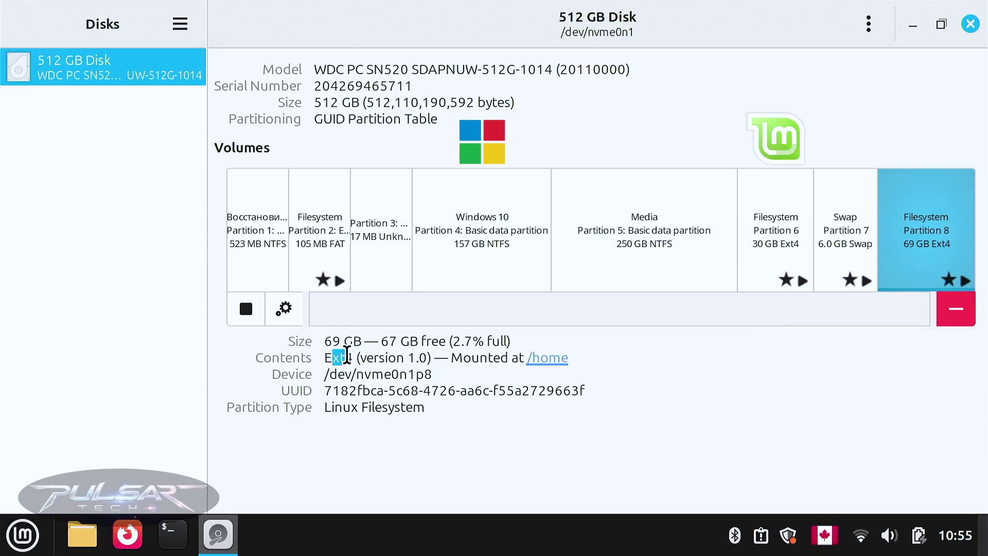
{"action": "left_click_drag", "start_coordinate": [514, 353], "coordinate": [574, 357]}
{"action": "left_click", "coordinate": [505, 358]}
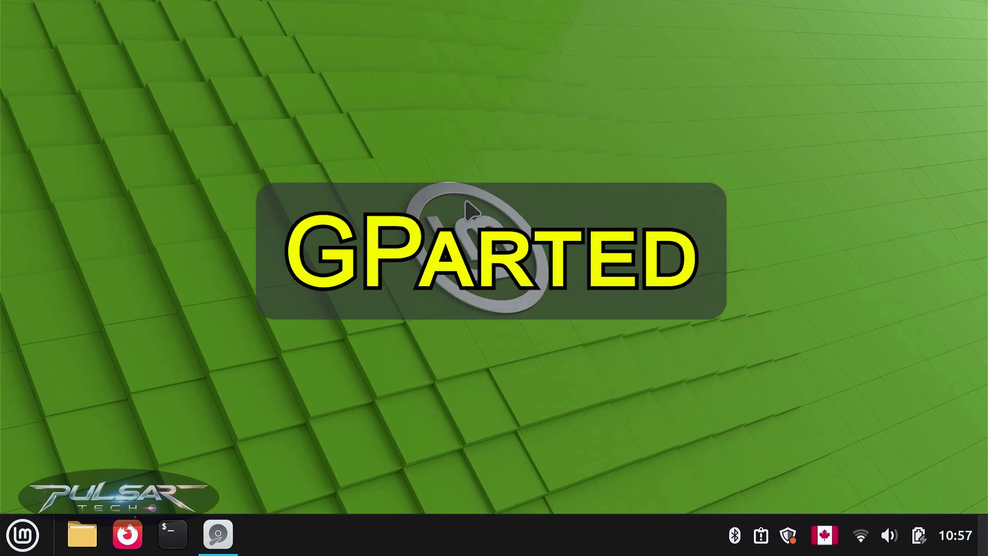
Find GParted in Software Manager, launch it, and enter the account password to run as root
{"action": "left_click", "coordinate": [22, 535]}
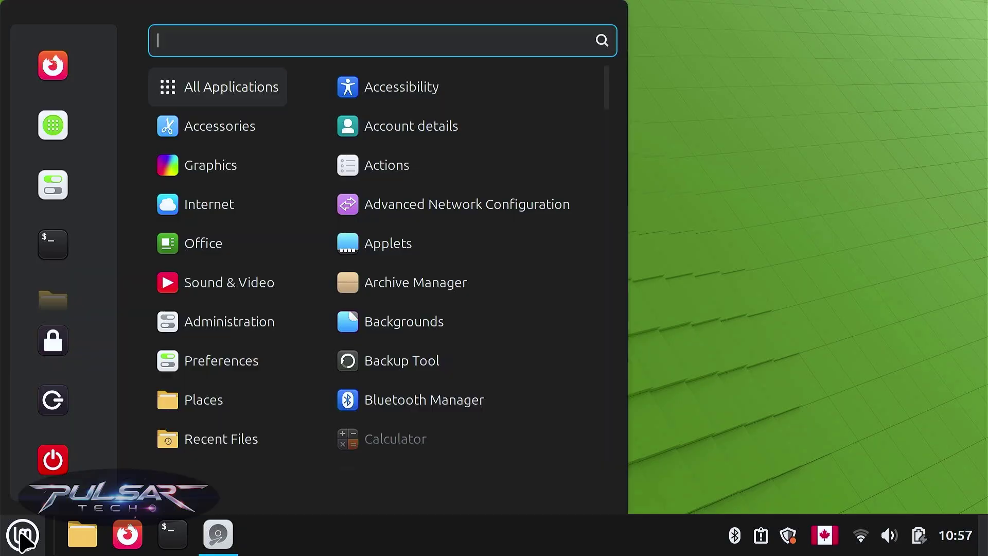
{"action": "left_click", "coordinate": [47, 128]}
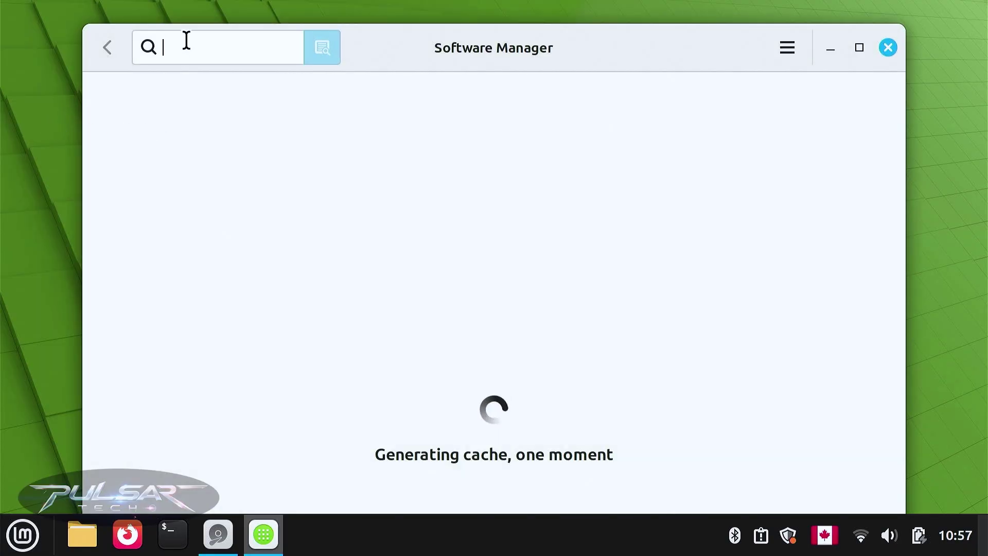
{"action": "type", "text": "gparted"}
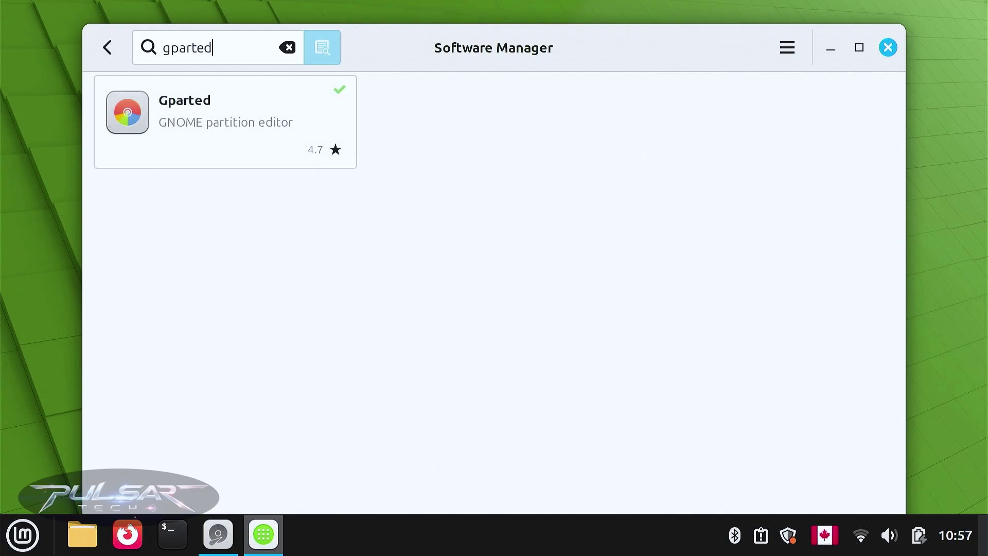
{"action": "left_click", "coordinate": [200, 117]}
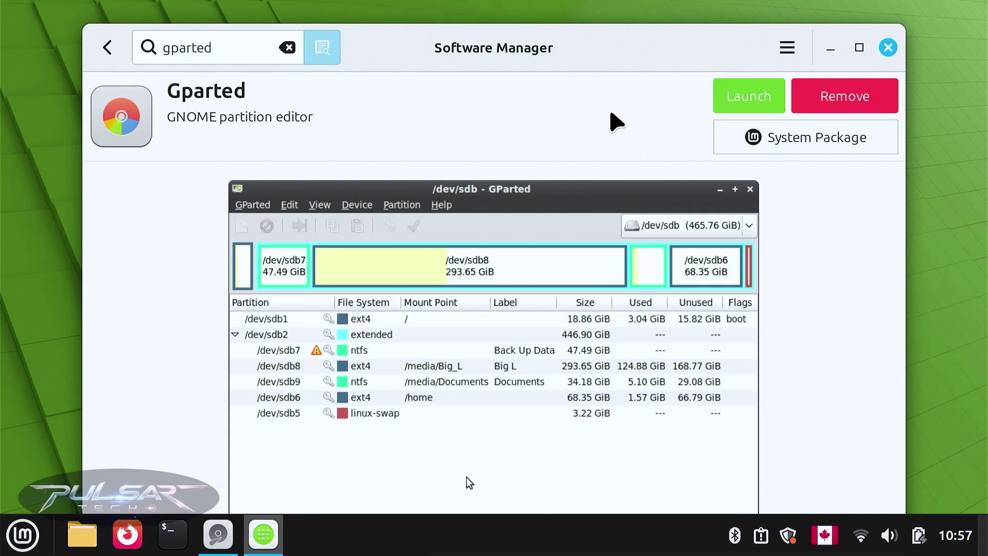
{"action": "left_click", "coordinate": [746, 98]}
{"action": "type", "text": "******"}
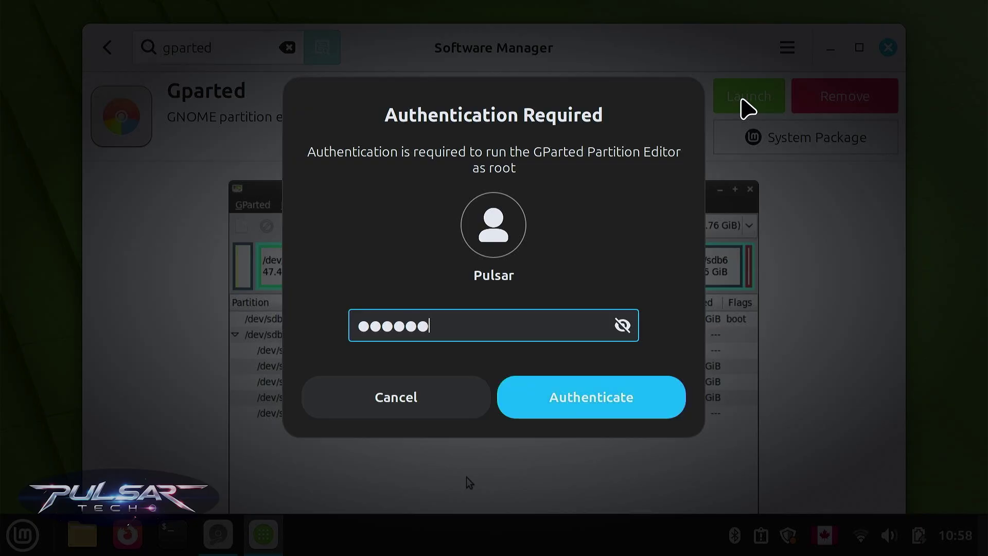
Authenticate GParted as root and minimize Disks to reveal /dev/nvme0n1's partitions
{"action": "key", "text": "Return"}
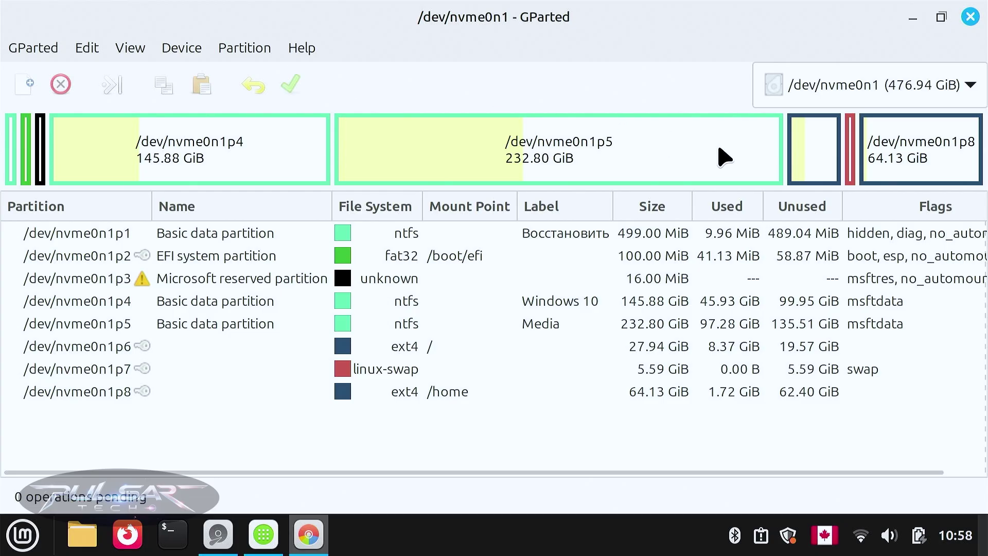
{"action": "left_click", "coordinate": [227, 541]}
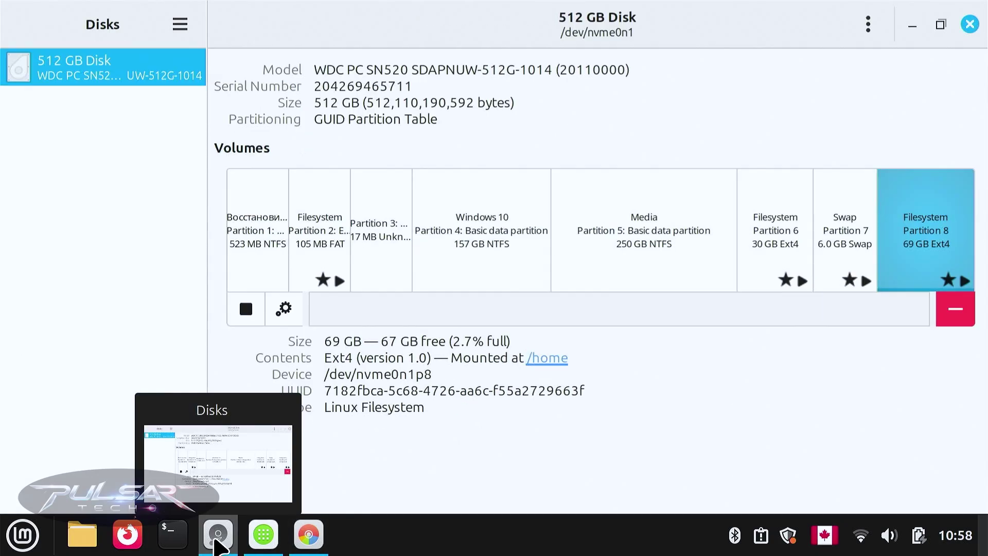
{"action": "left_click", "coordinate": [913, 25]}
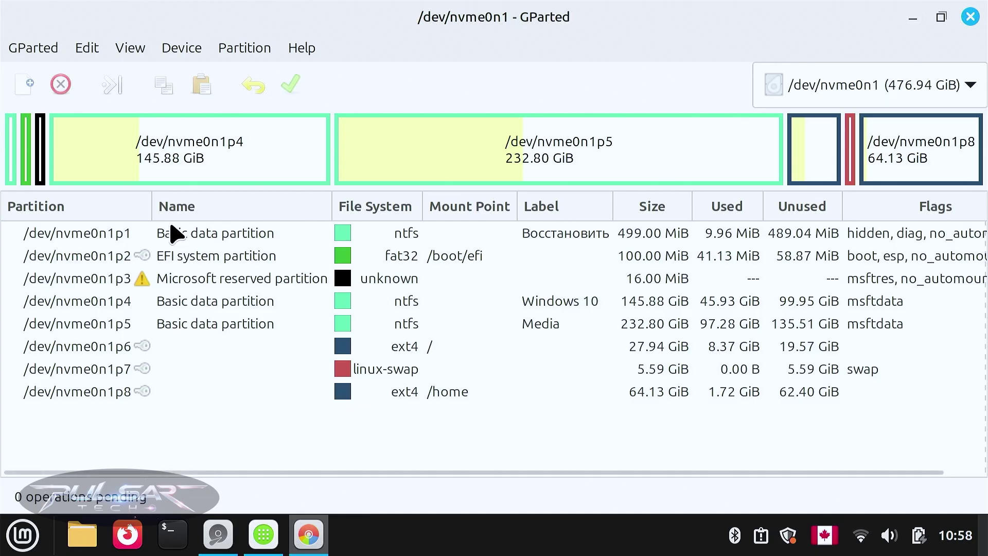